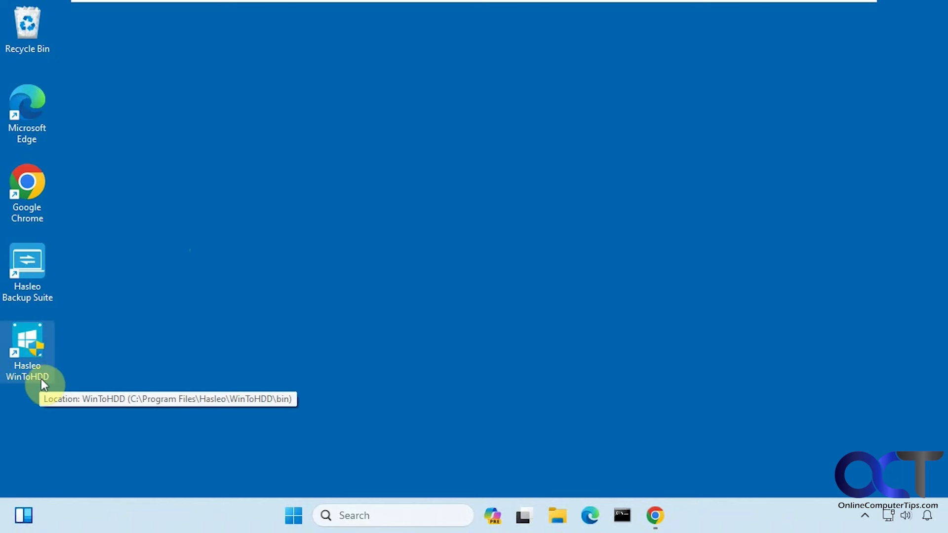
- Launch WinToHDD with administrator rights and choose Reinstall Windows
double_click(33, 345)
click(369, 393)
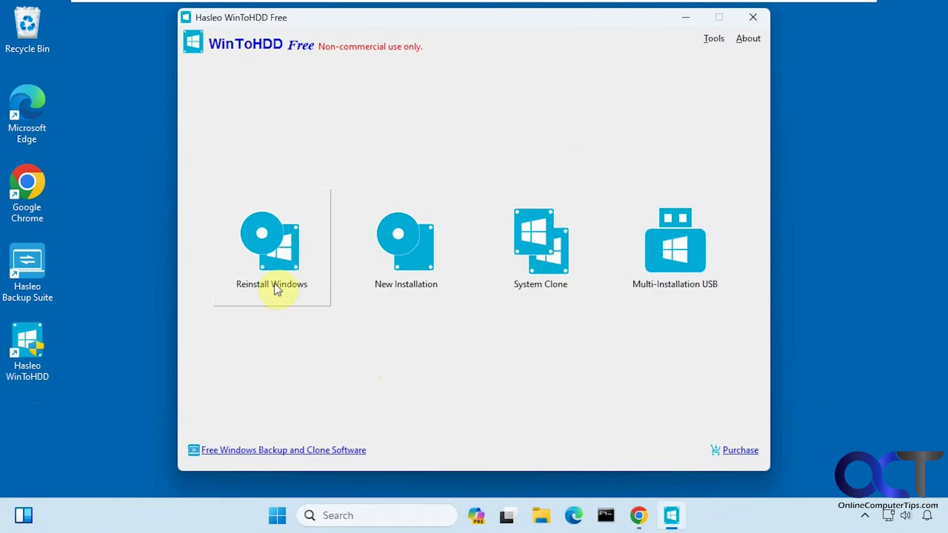
click(280, 270)
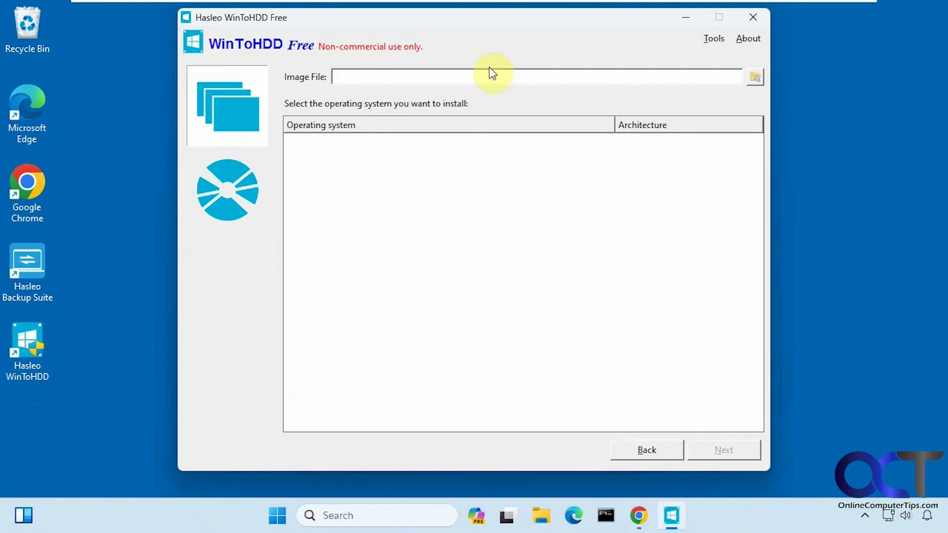
- Load Win11_23H2_English_x64v2.iso from the Data (E:) drive as the image file
click(755, 78)
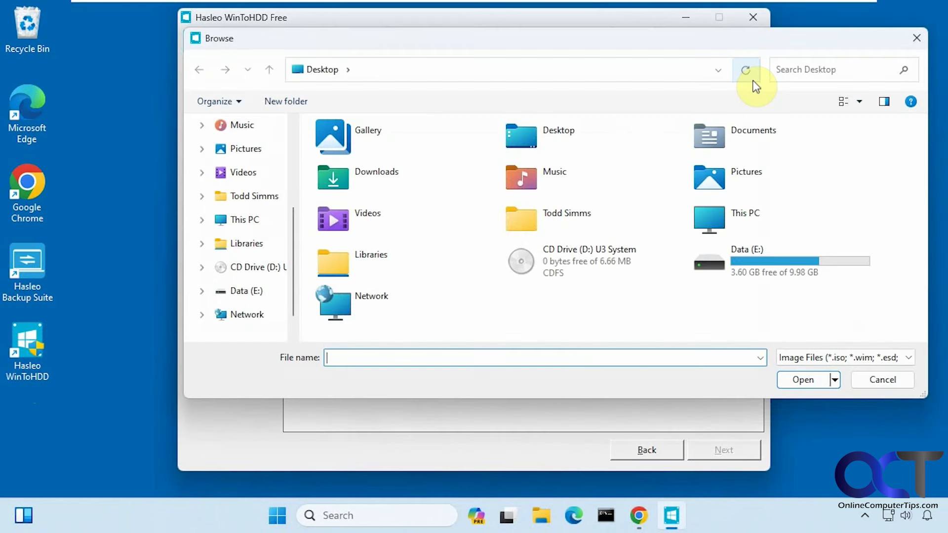
click(881, 365)
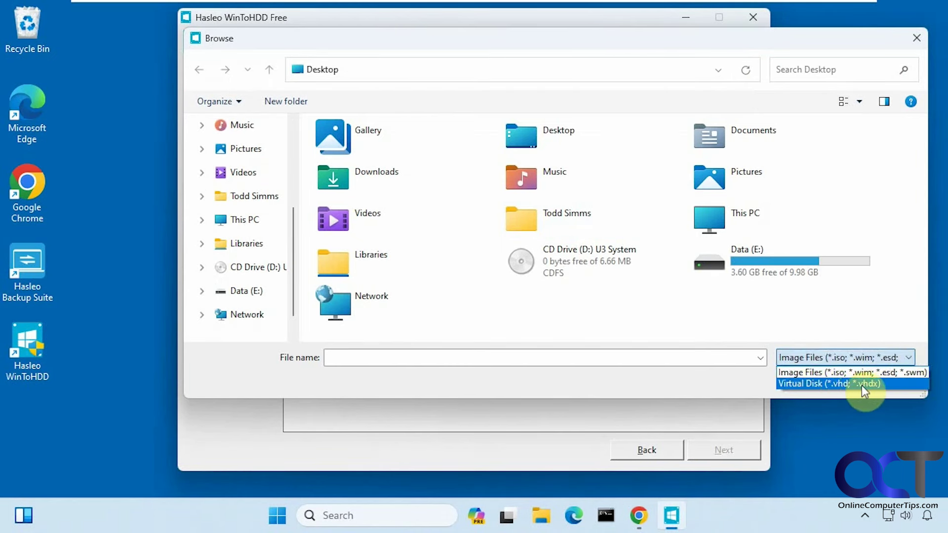
click(853, 307)
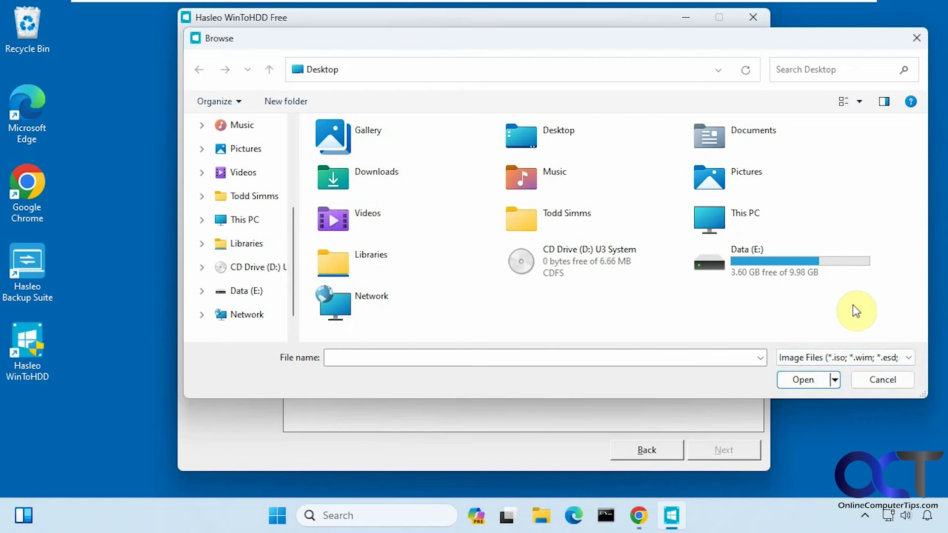
double_click(760, 264)
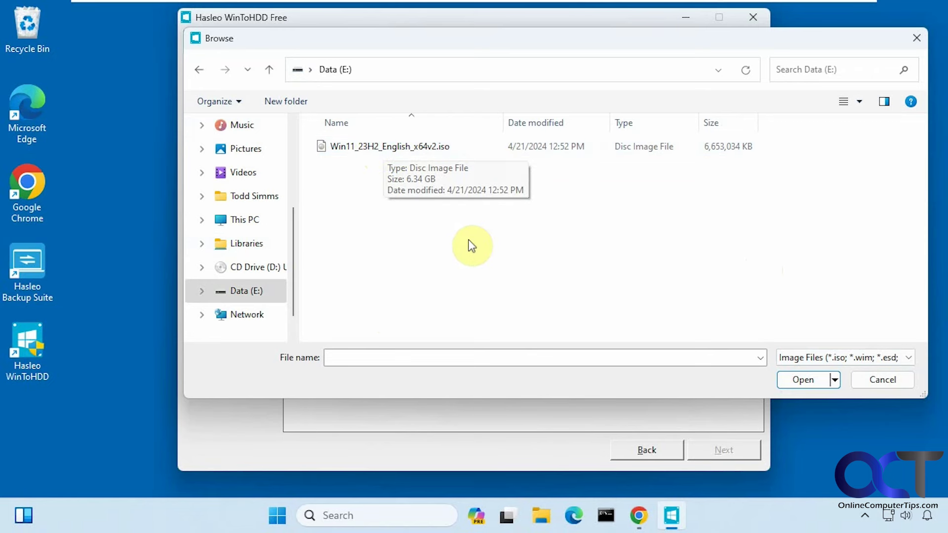
double_click(378, 147)
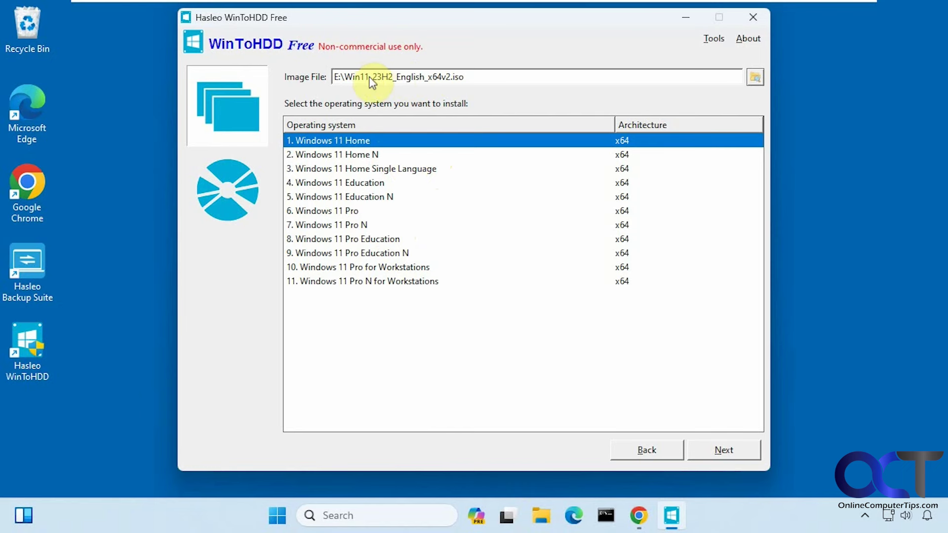
- Keep 1. Windows 11 Home selected and continue to disk selection
click(708, 452)
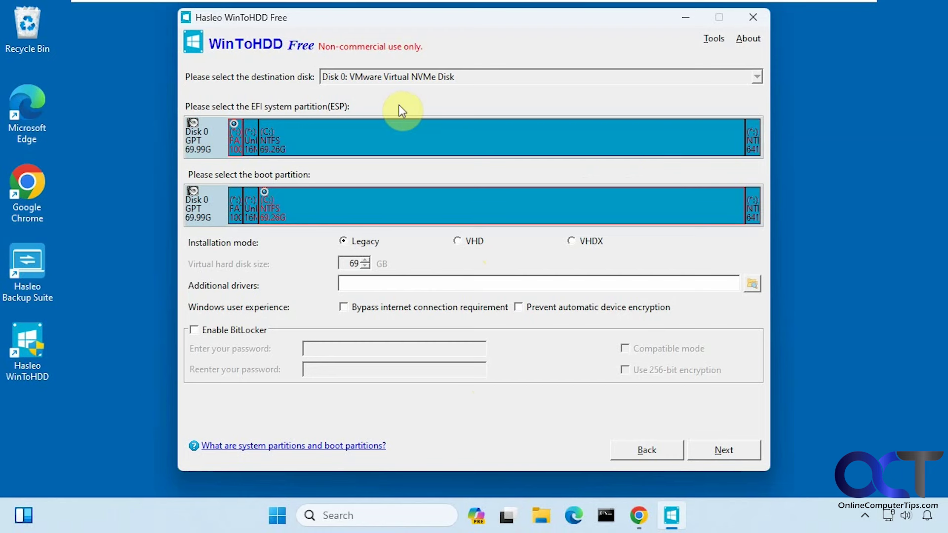
- Install to Disk 0's C: partition, confirming WinPE creation, partition erasure and reboot
click(347, 203)
click(723, 449)
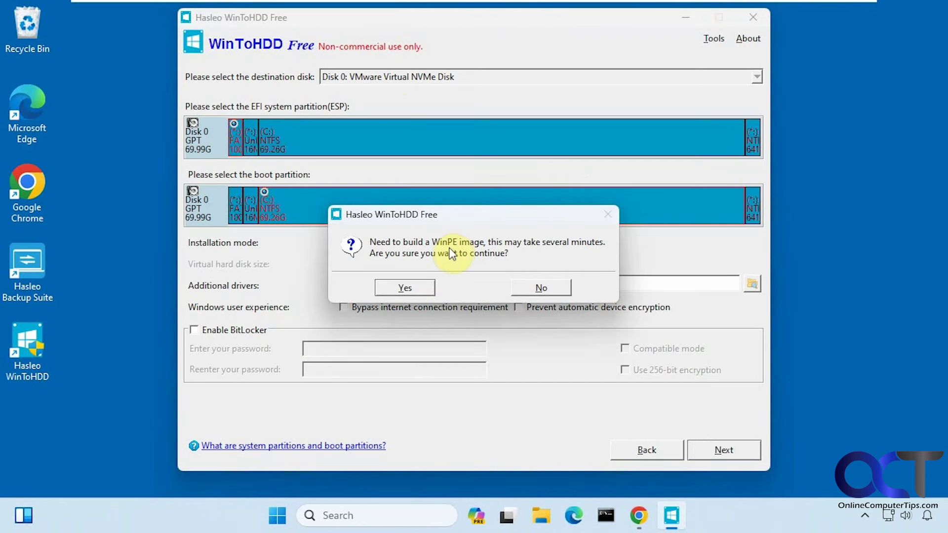
click(411, 286)
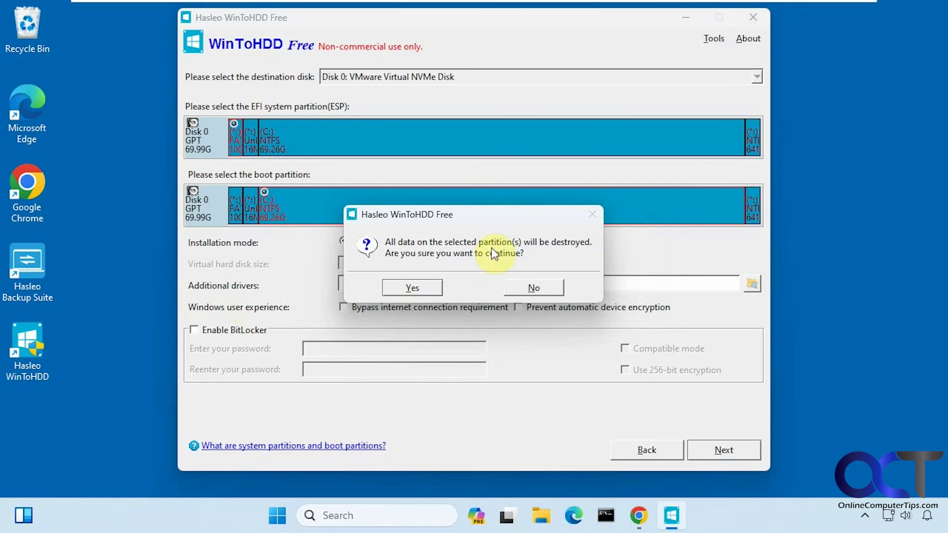
click(424, 289)
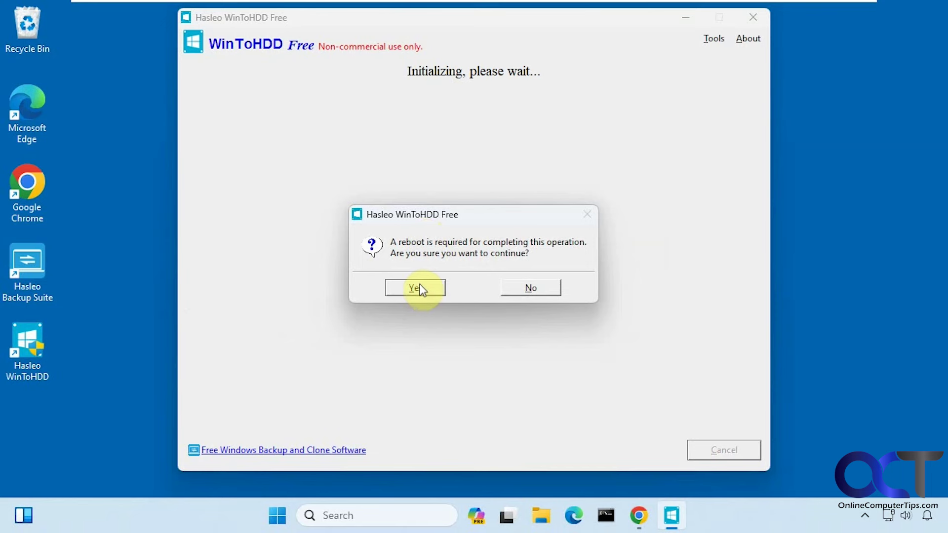
click(419, 287)
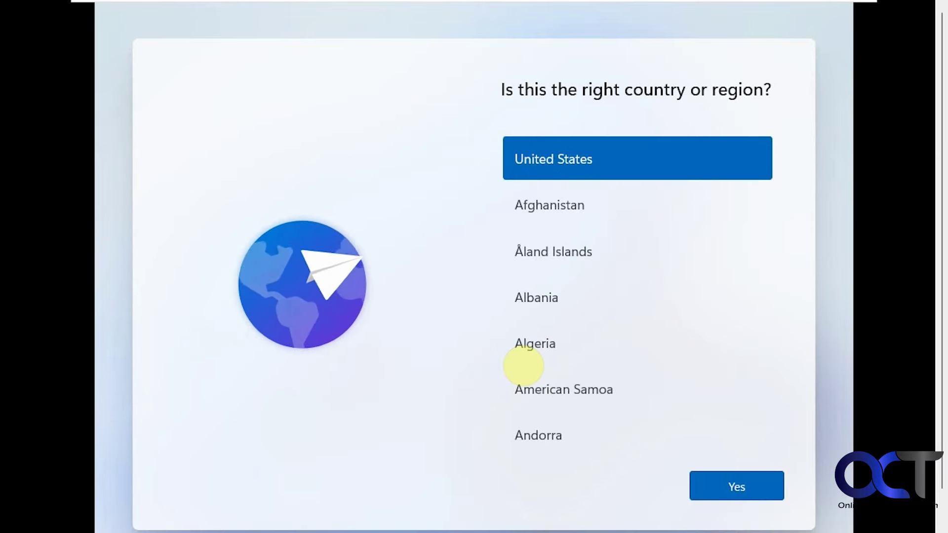
- Keep United States and the US keyboard, skip a second layout, and accept the license
click(730, 484)
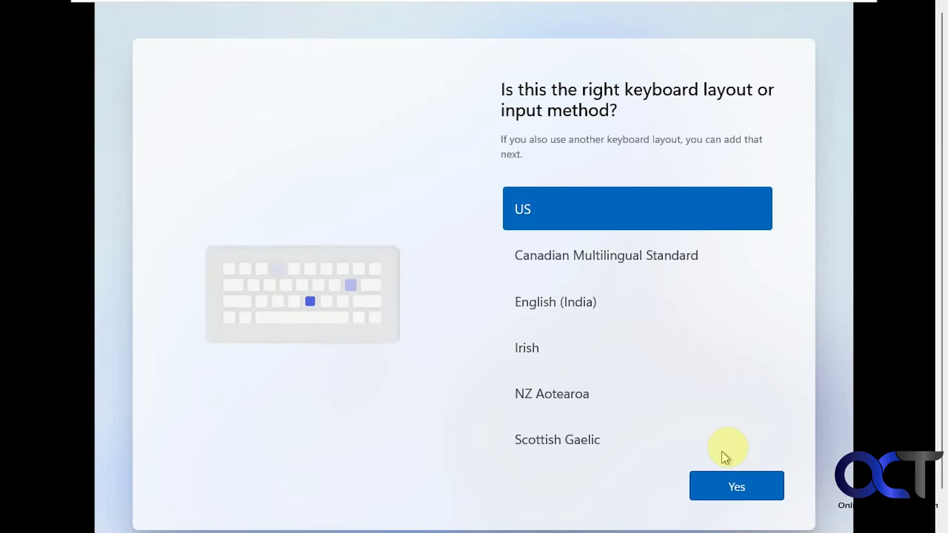
click(735, 486)
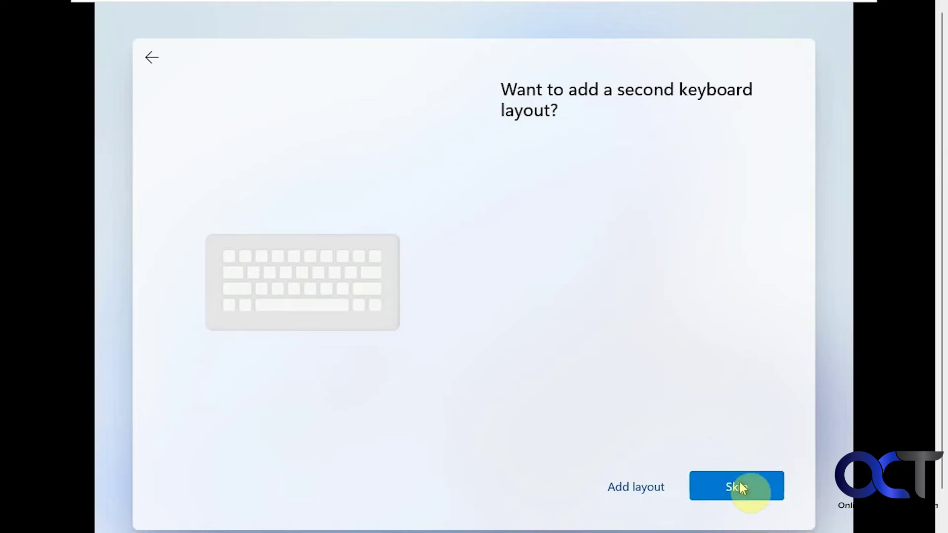
click(741, 488)
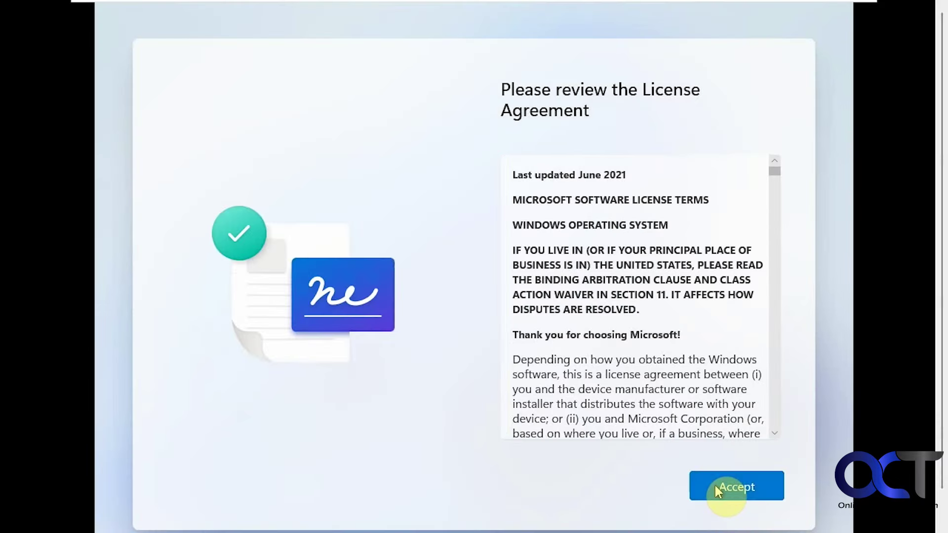
click(715, 485)
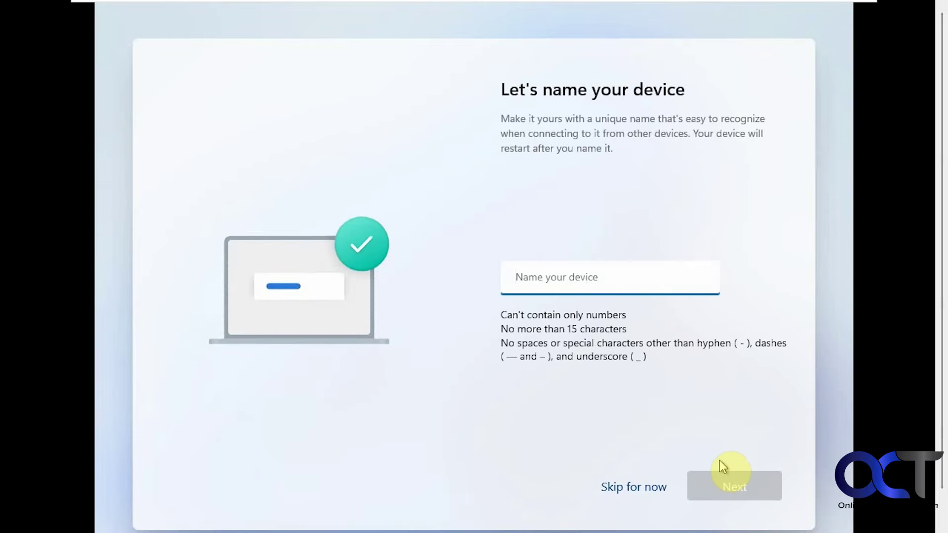
- Name the device Win11 and sign in with the Microsoft account e-mail address
text(Win)
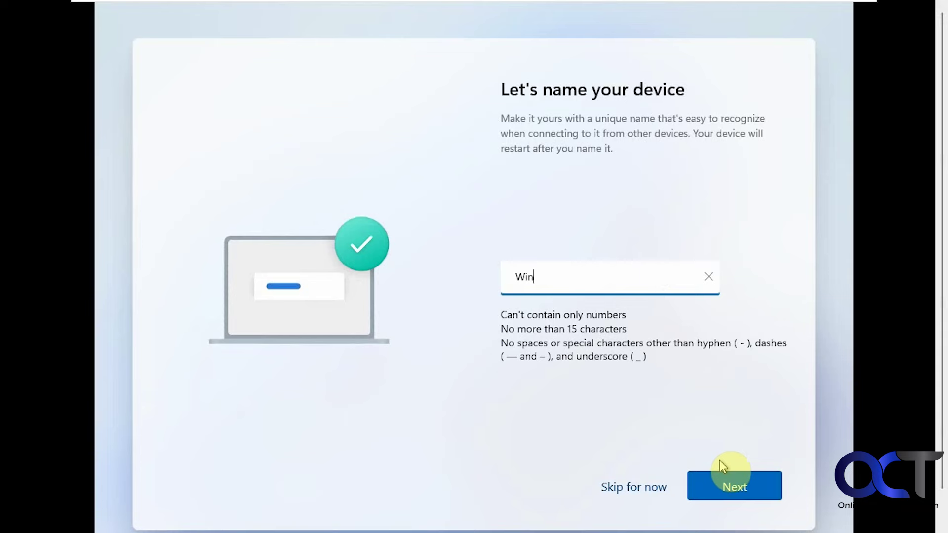
text(11)
click(733, 489)
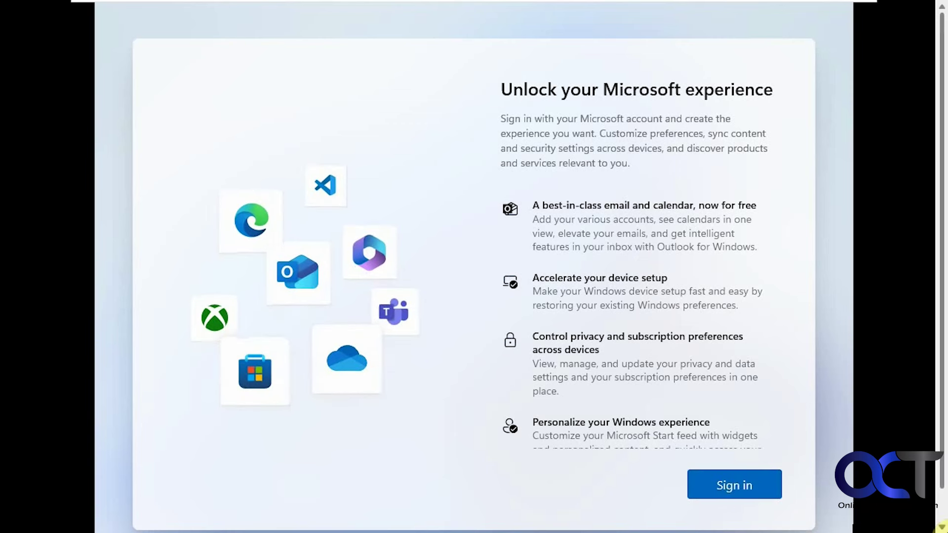
click(731, 496)
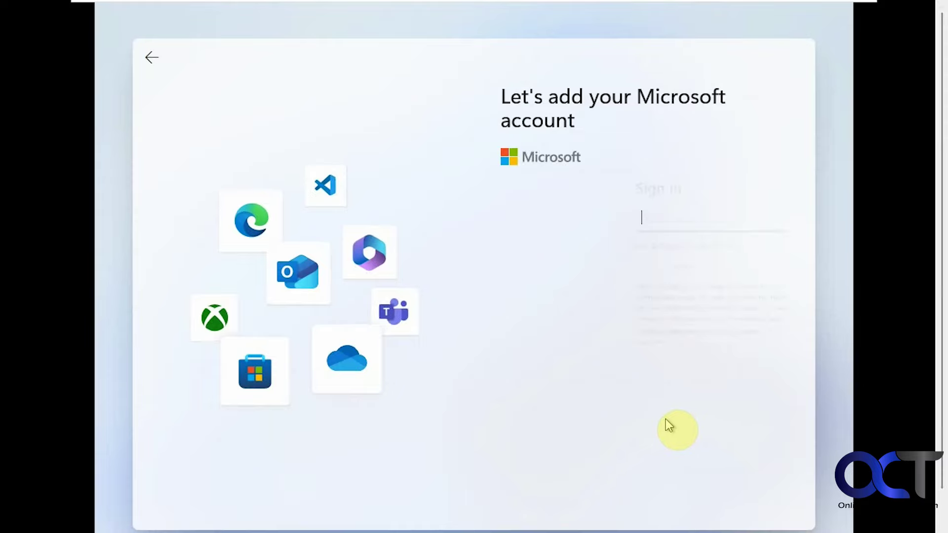
click(724, 484)
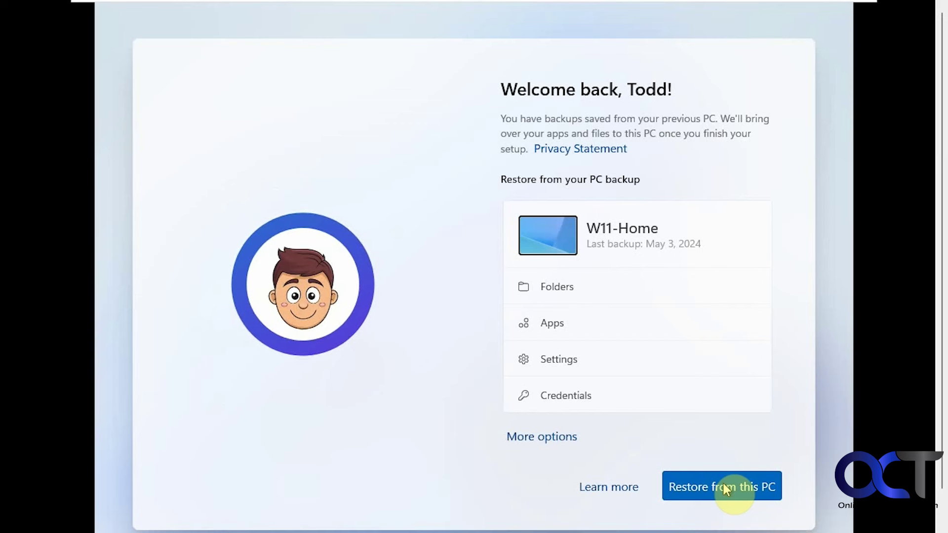
- Choose the W11-Home backup, restore from this PC, and begin creating a PIN
click(556, 436)
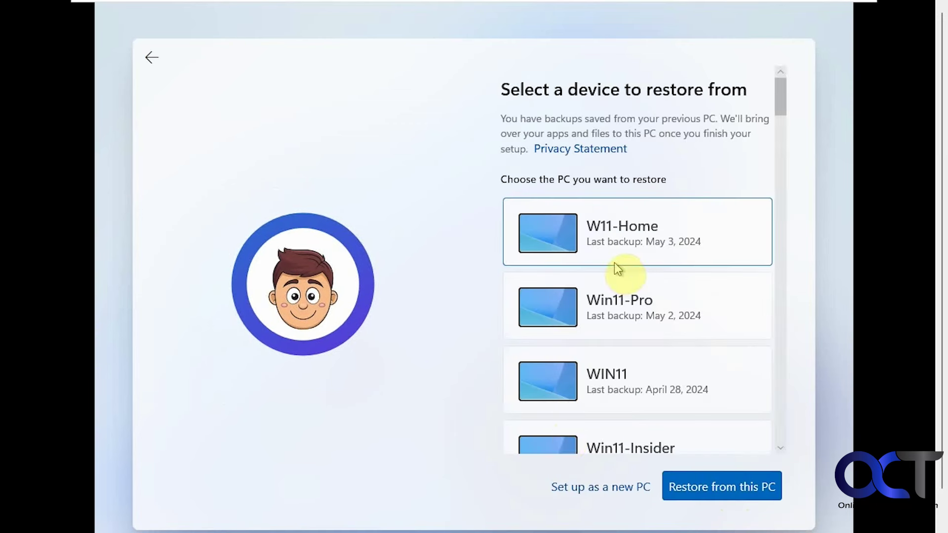
click(706, 487)
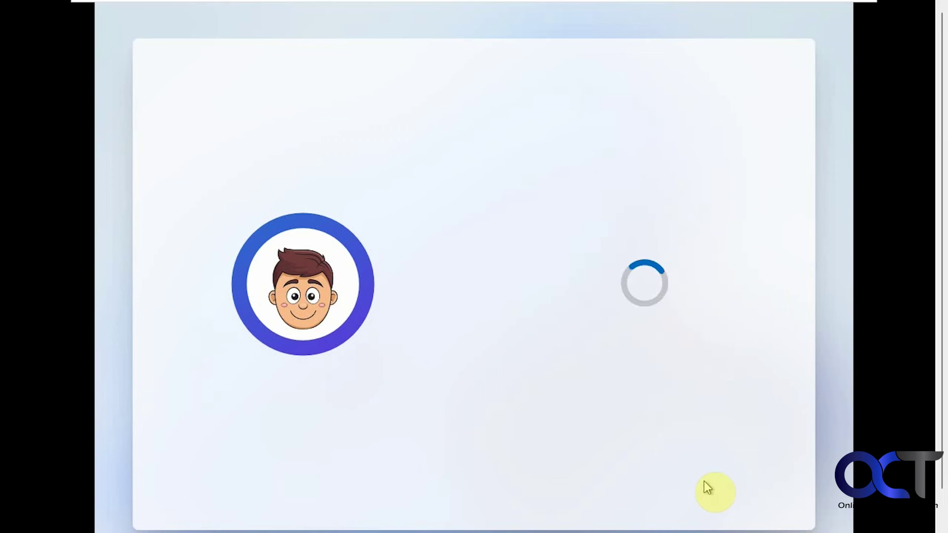
click(706, 489)
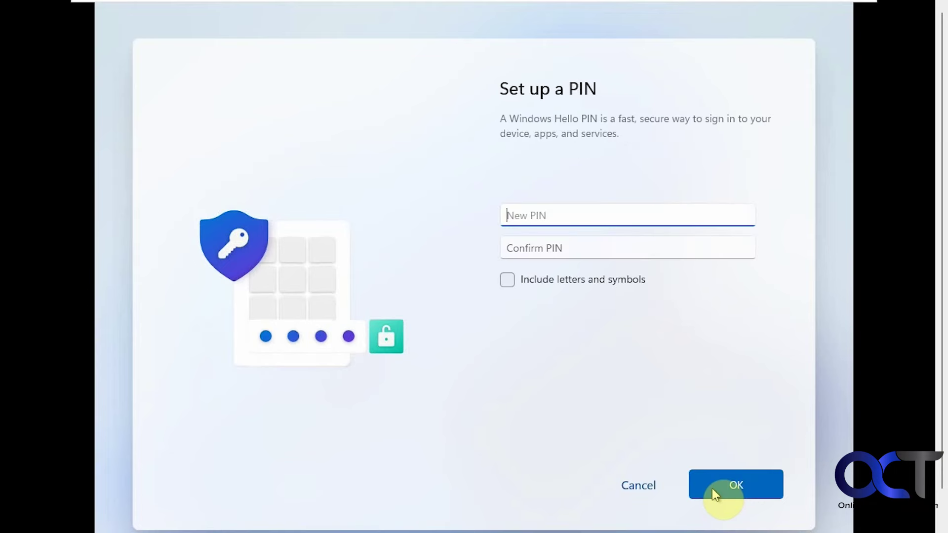
- Set and confirm a four-digit PIN, then accept the privacy settings
key(Tab)
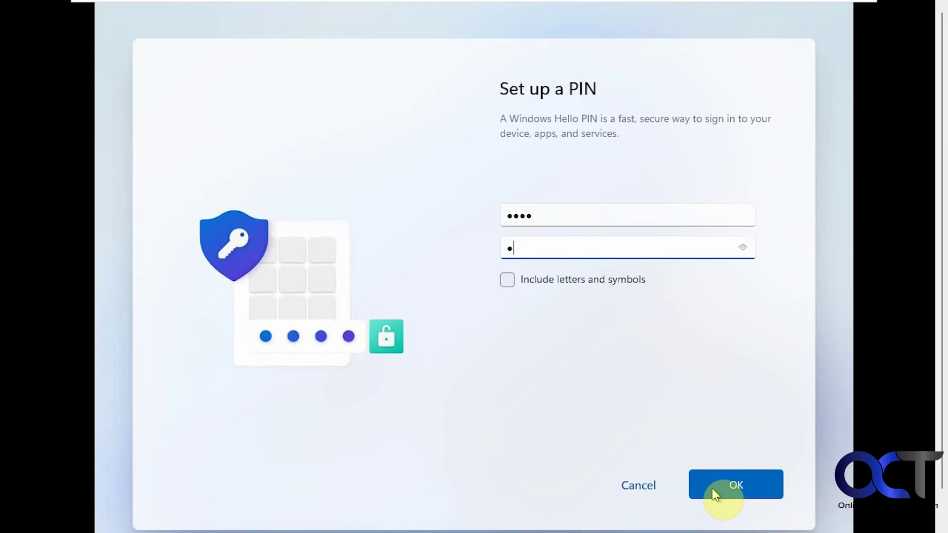
click(726, 487)
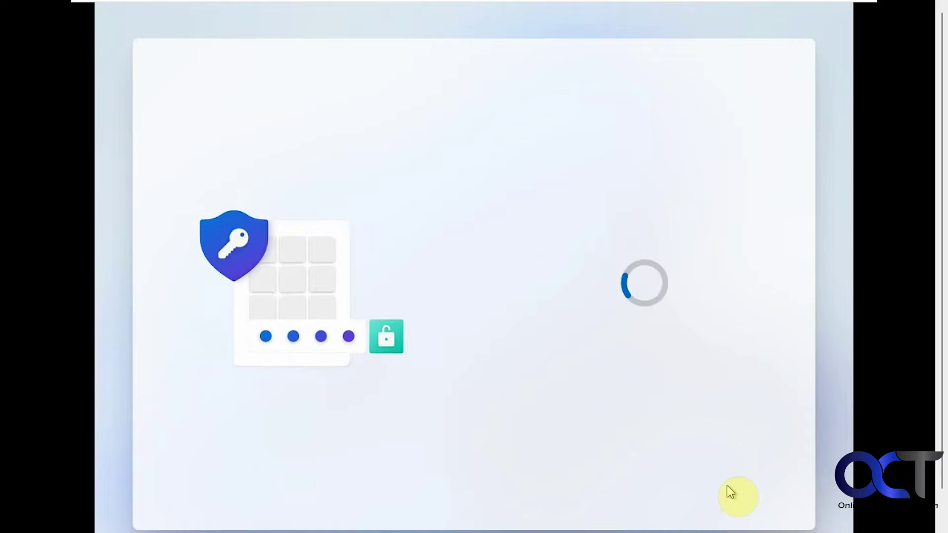
click(734, 483)
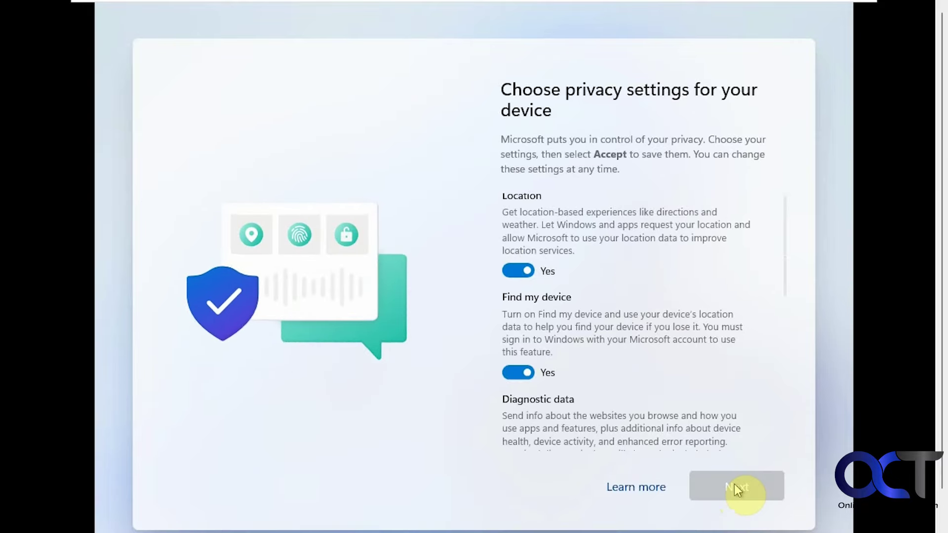
click(734, 484)
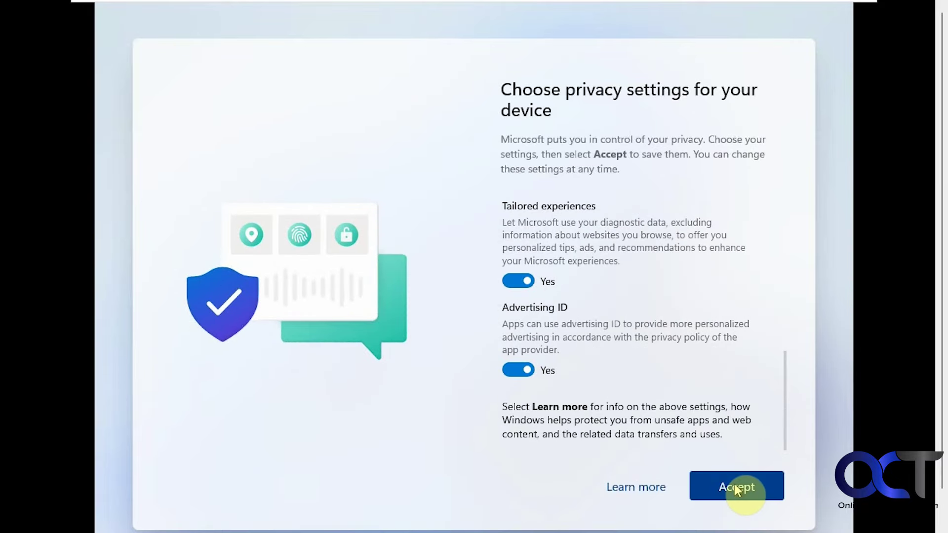
click(734, 484)
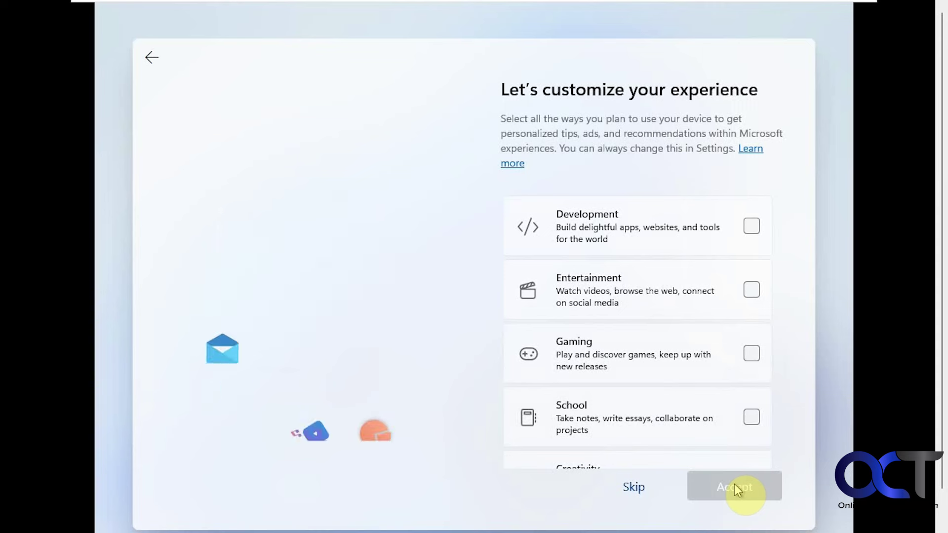
- Skip device usage, phone linking, OneDrive photo backup, Edge data import and Game Pass offers
click(636, 489)
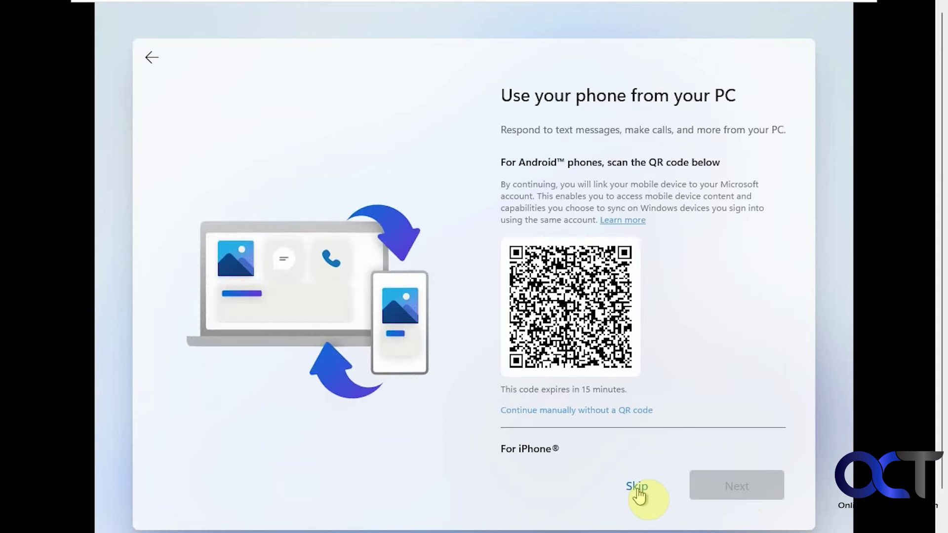
click(639, 488)
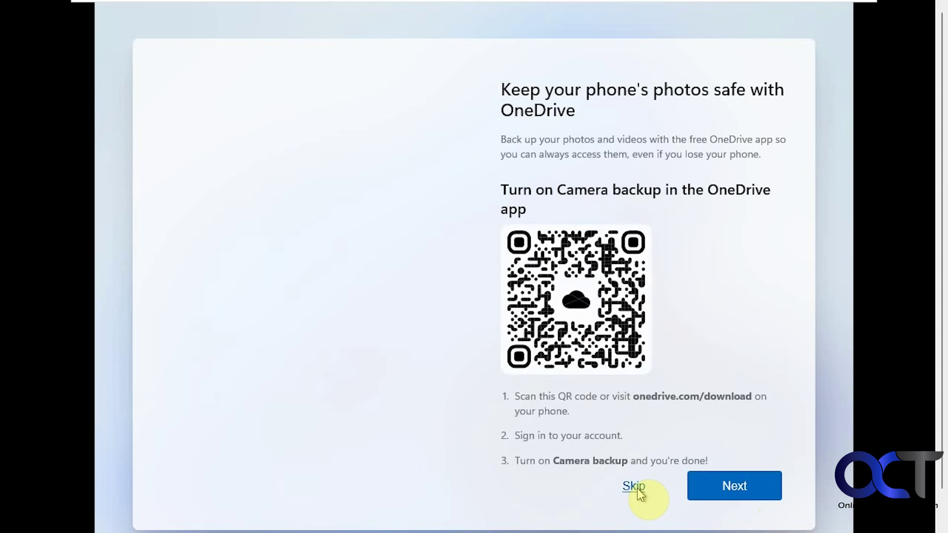
click(637, 487)
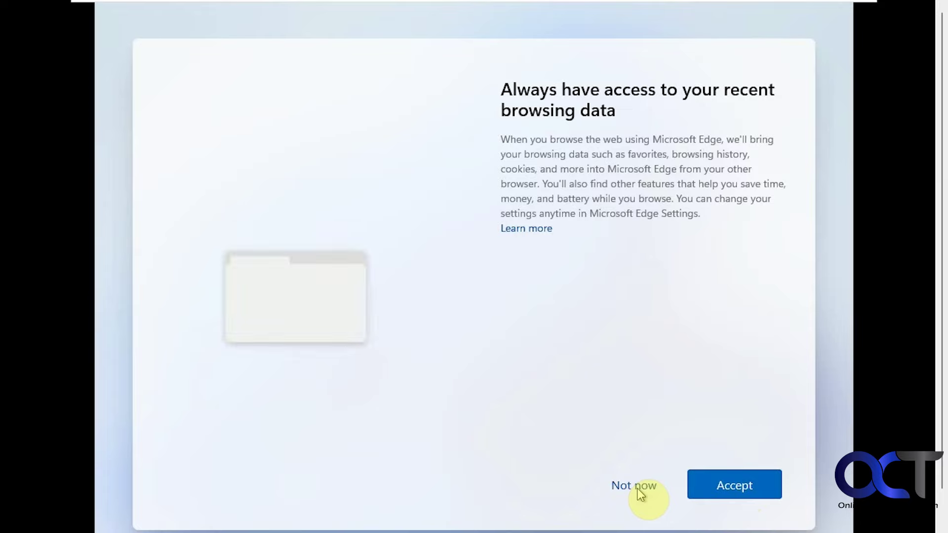
click(638, 488)
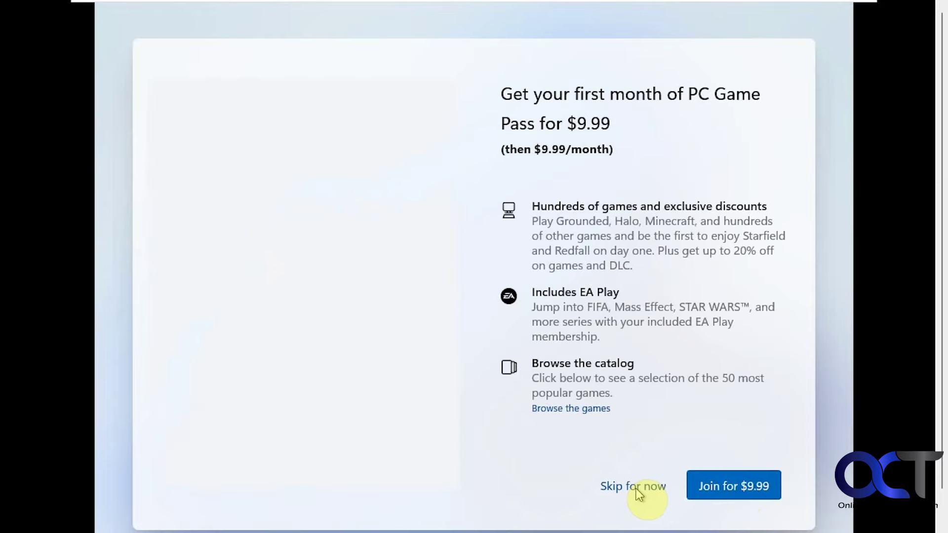
click(637, 489)
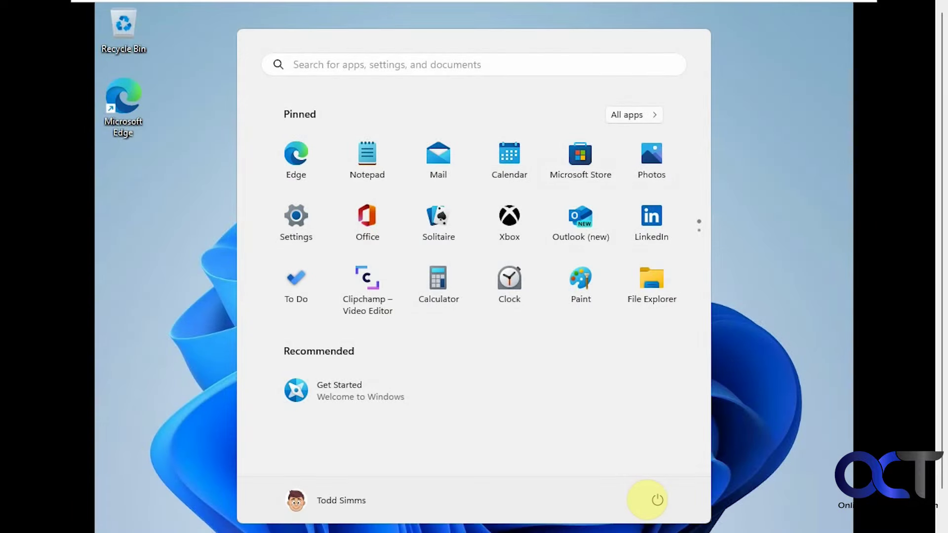
- Reopen the Start menu to see restored recommendations Customers, Mountain Bike Trip and Sales
click(777, 292)
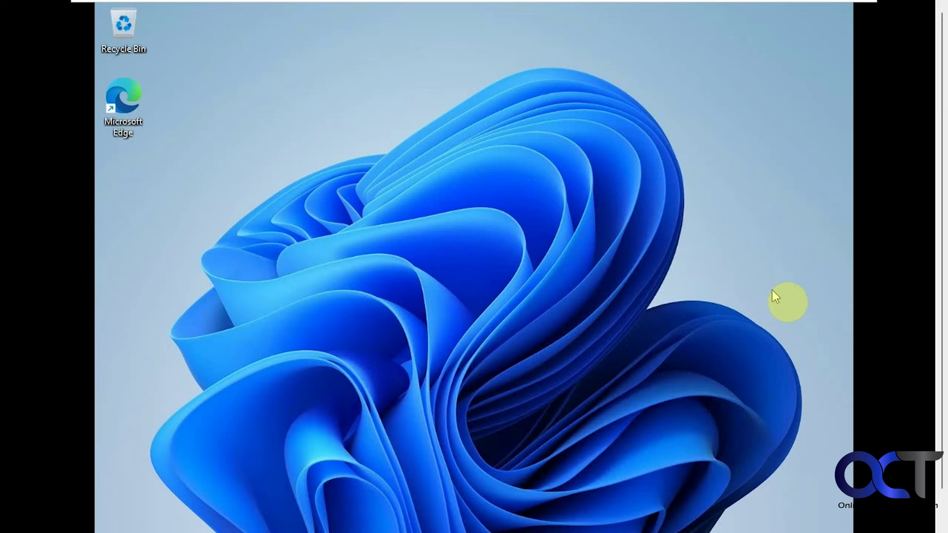
drag(941, 292, 937, 381)
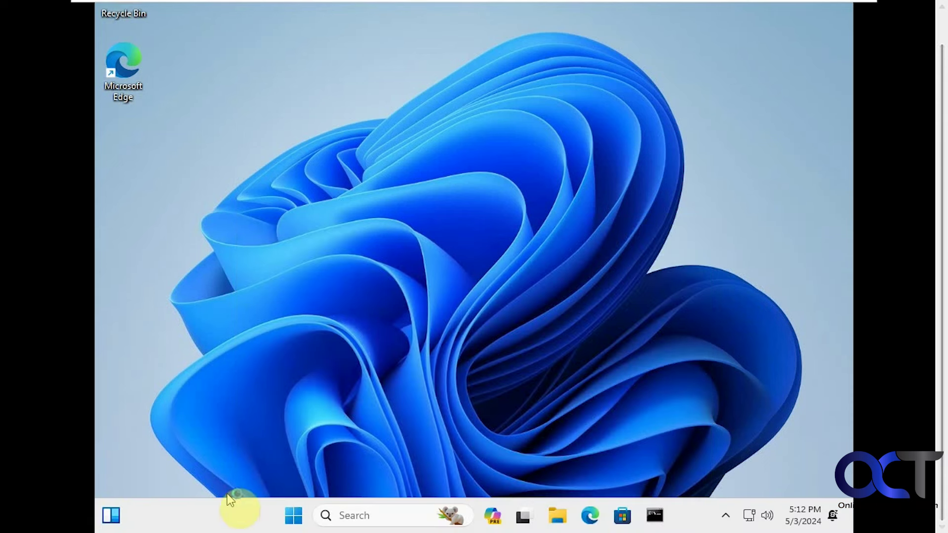
click(299, 520)
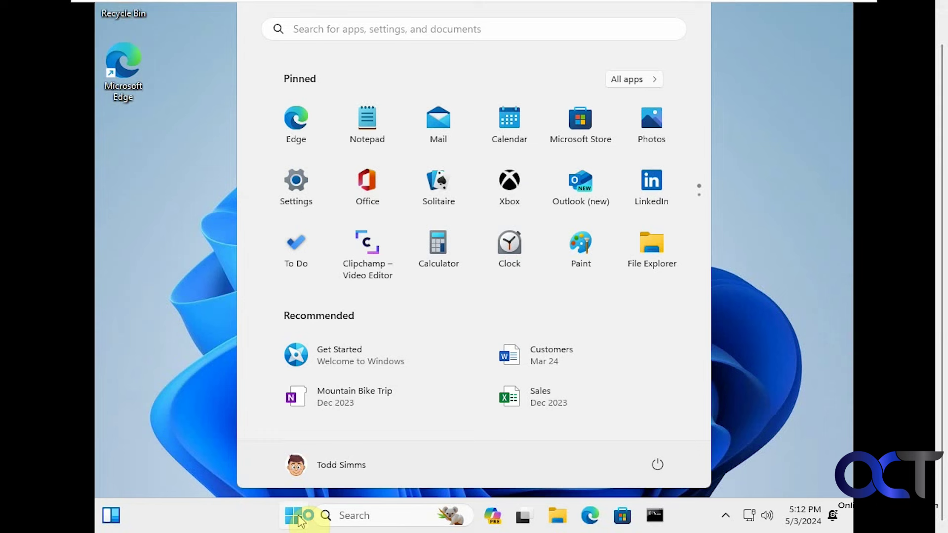
click(378, 355)
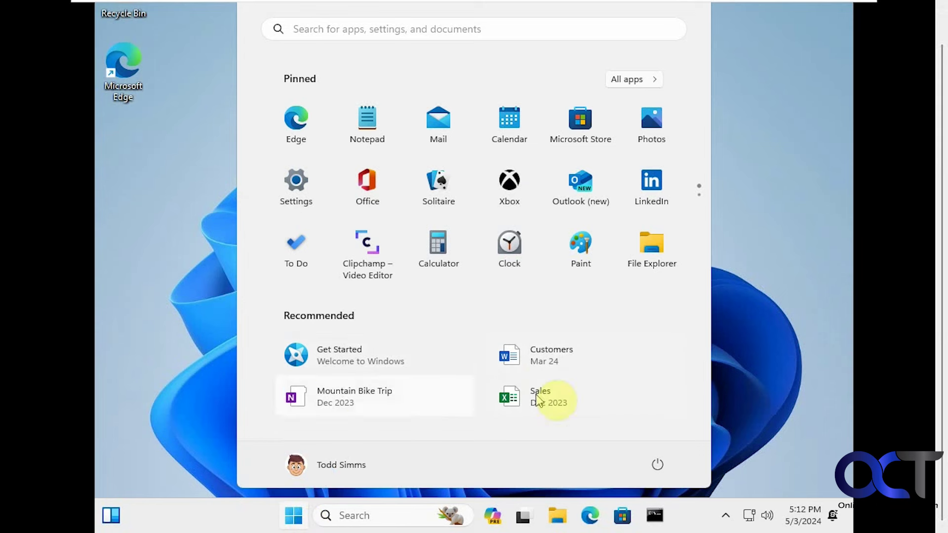
mouse_move(577, 366)
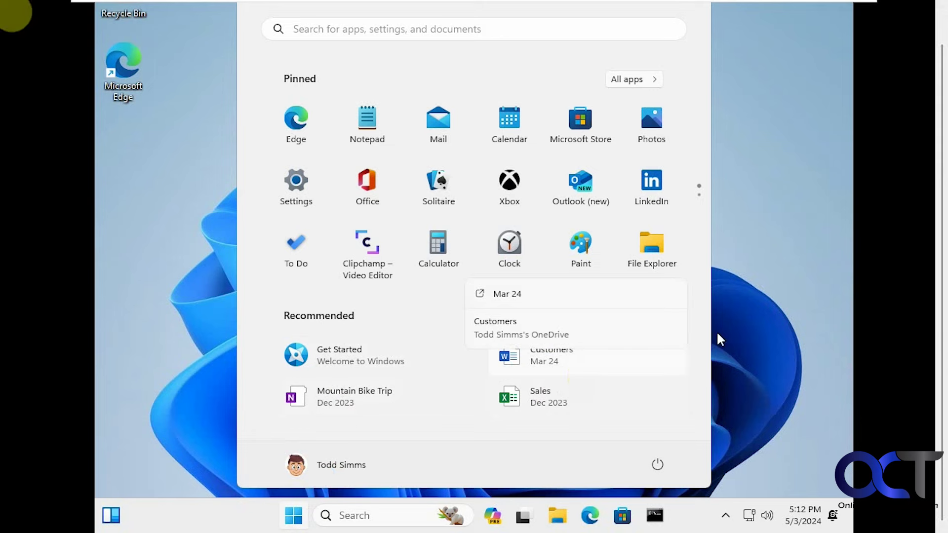
- Open File Explorer, view the empty Pictures folder, then close the window
click(657, 267)
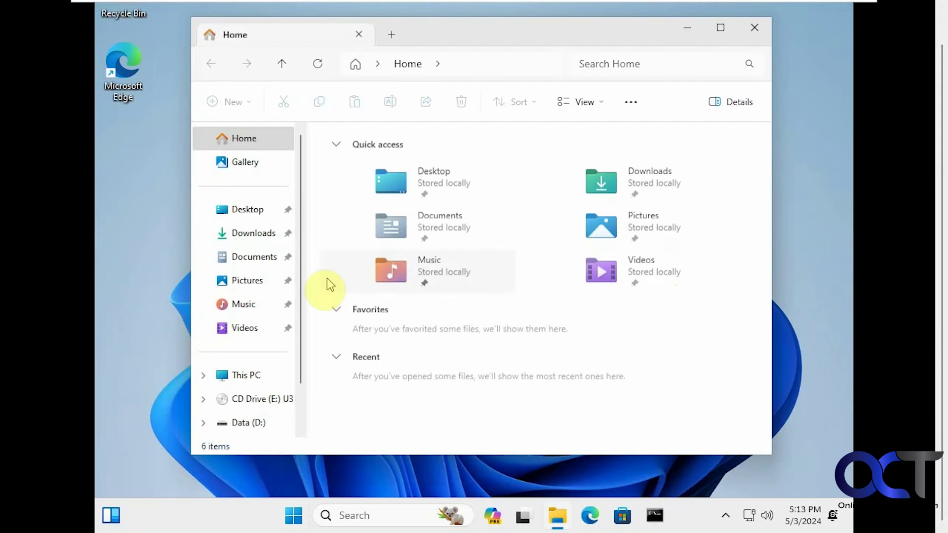
click(251, 283)
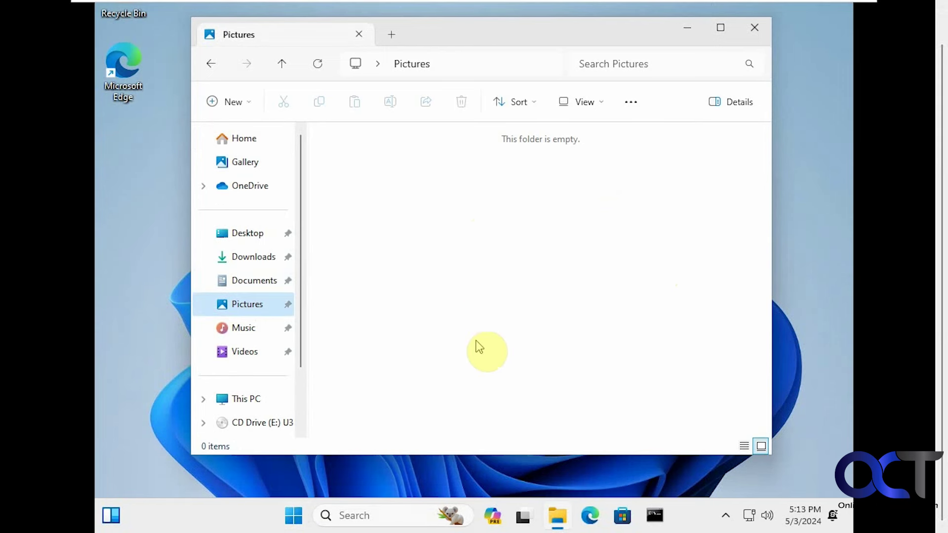
click(792, 319)
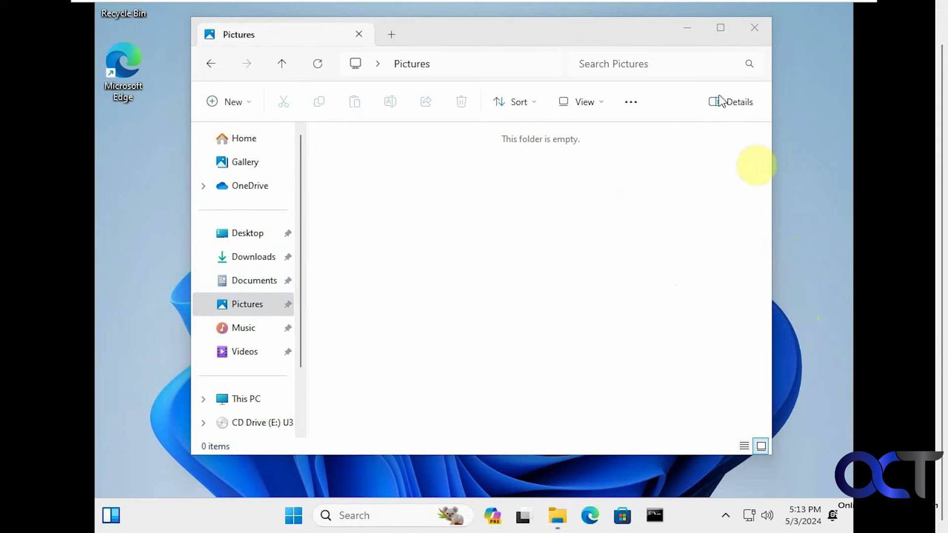